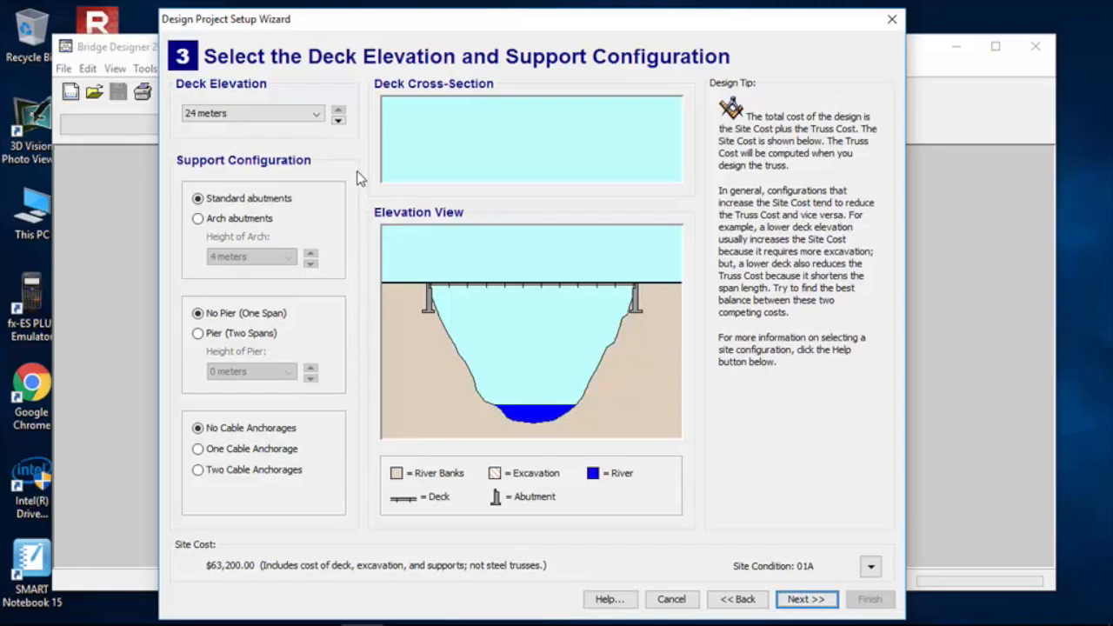
- Set the deck elevation to 12 meters
{"action": "left_click", "coordinate": [319, 114]}
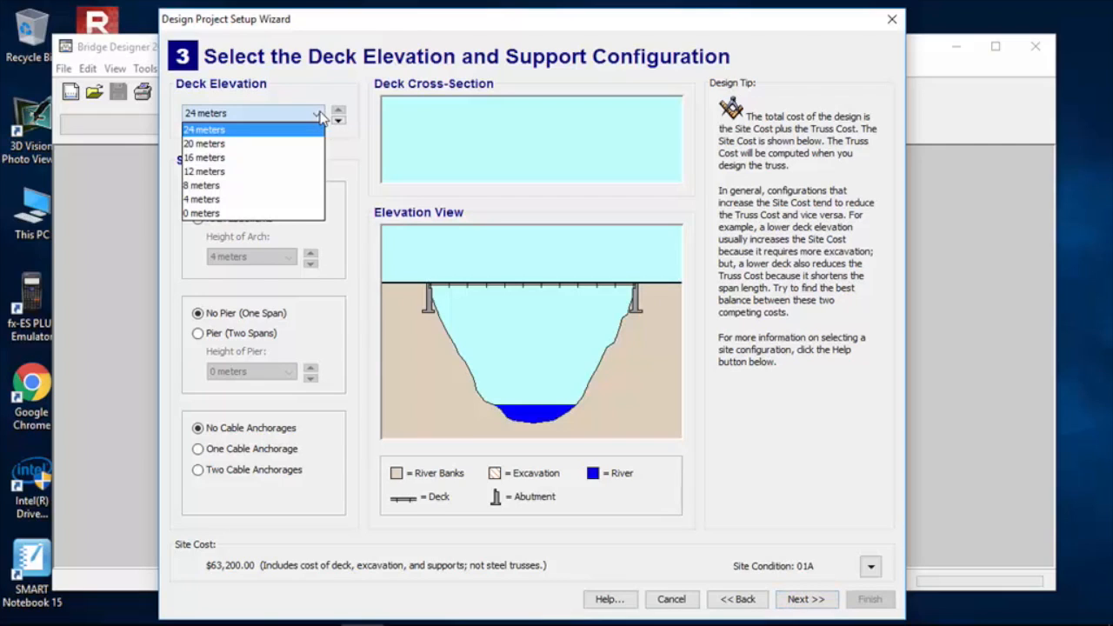
{"action": "left_click", "coordinate": [316, 172]}
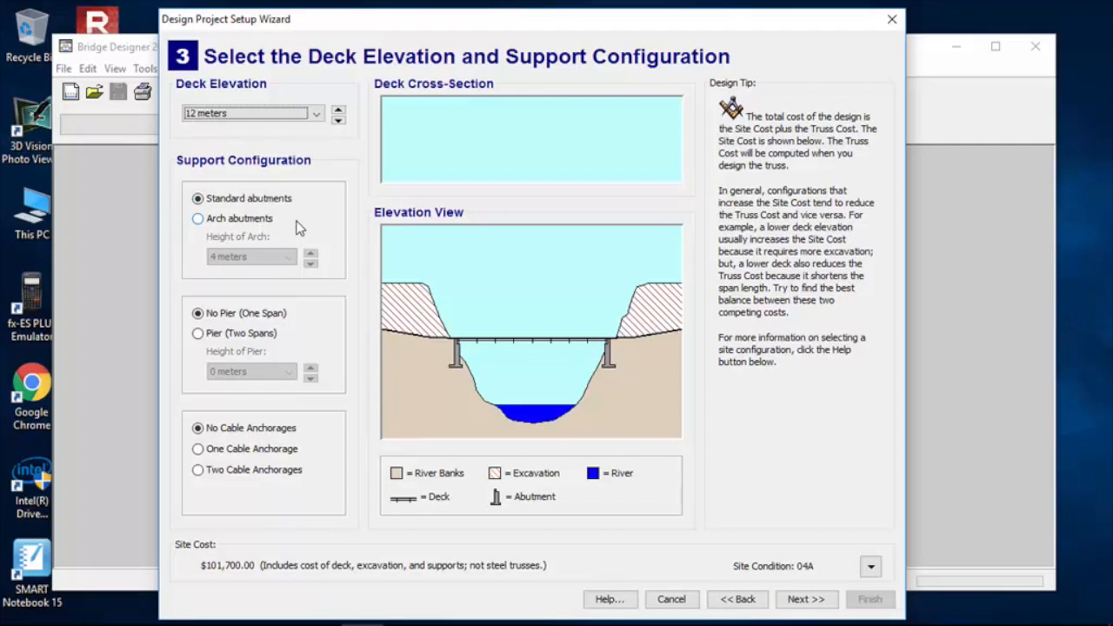
- Try arch abutments with arch heights of 12, 8 and 4 meters, and switch back to standard abutments
{"action": "left_click", "coordinate": [199, 219]}
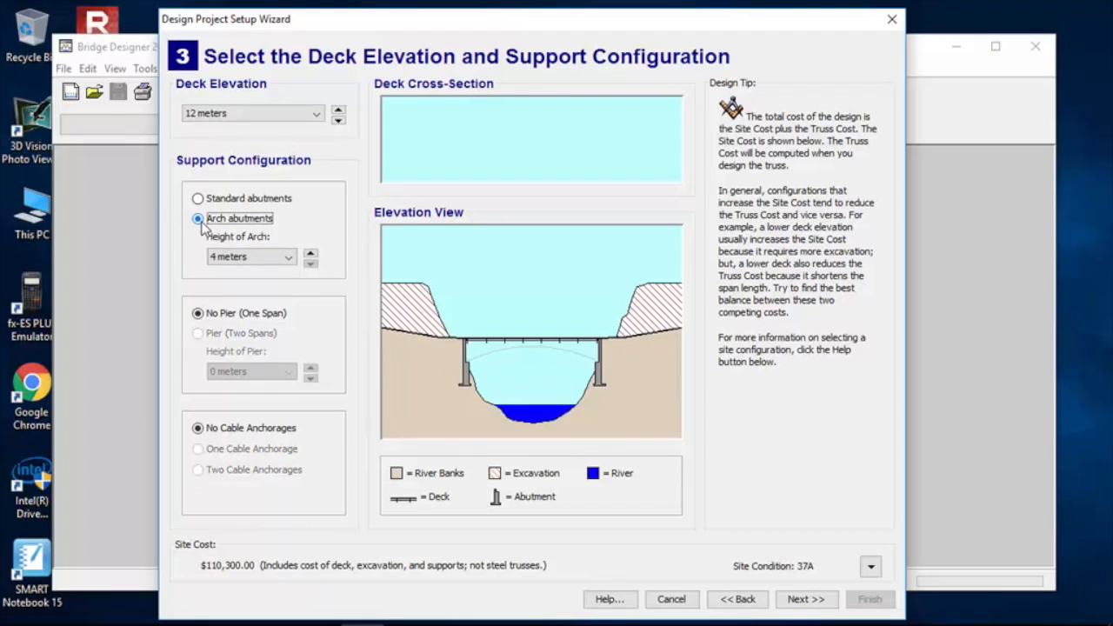
{"action": "left_click", "coordinate": [290, 259]}
{"action": "left_click", "coordinate": [275, 276]}
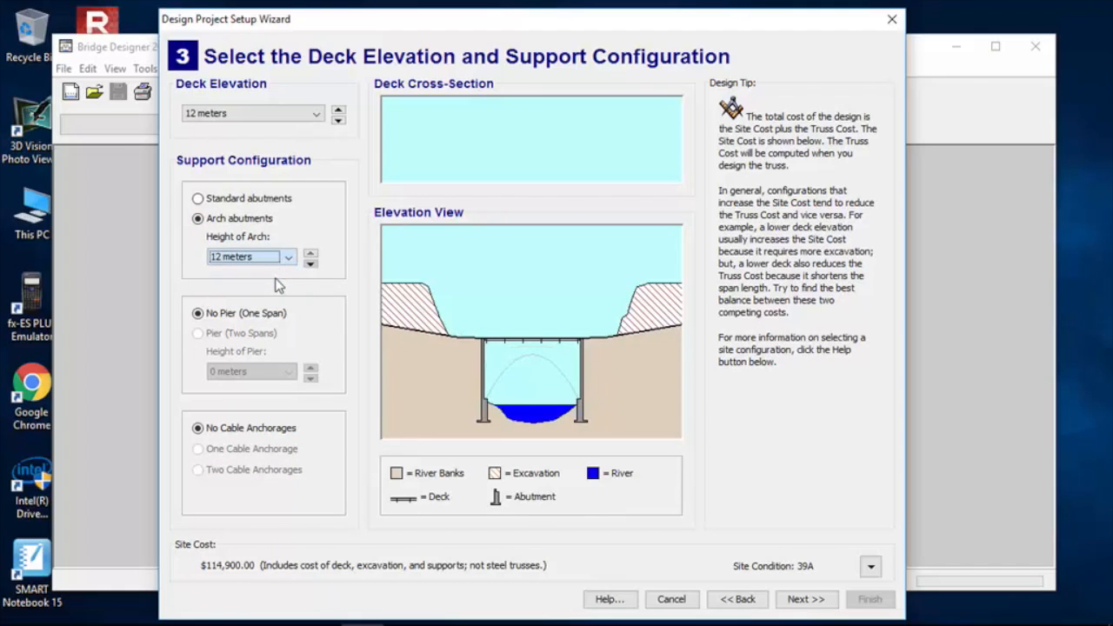
{"action": "left_click", "coordinate": [290, 257]}
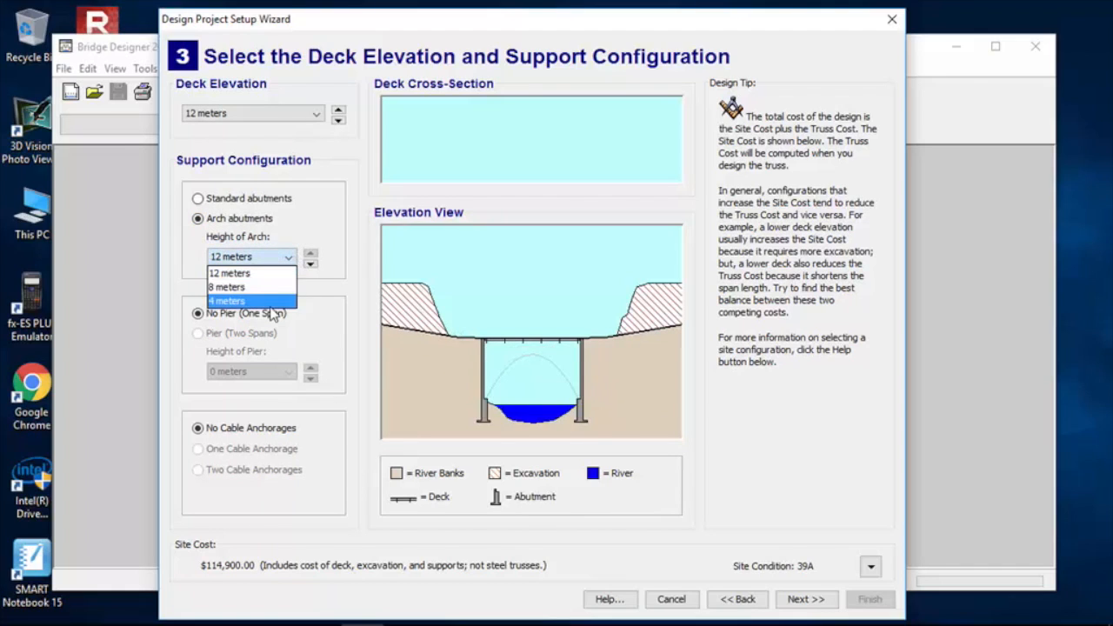
{"action": "left_click", "coordinate": [271, 286]}
{"action": "left_click", "coordinate": [290, 258]}
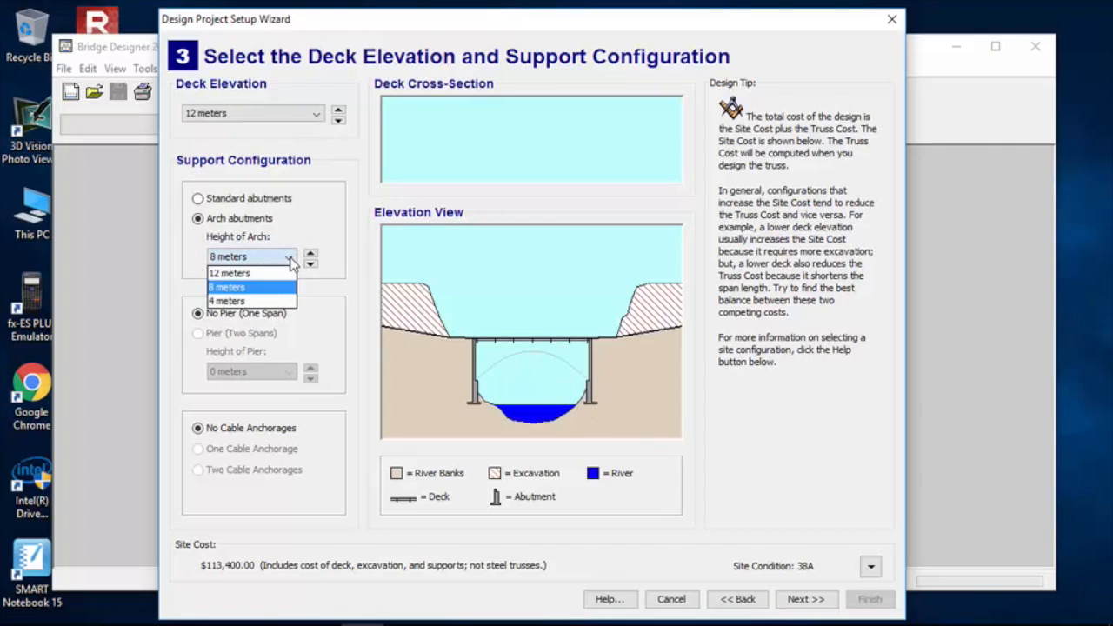
{"action": "left_click", "coordinate": [270, 300]}
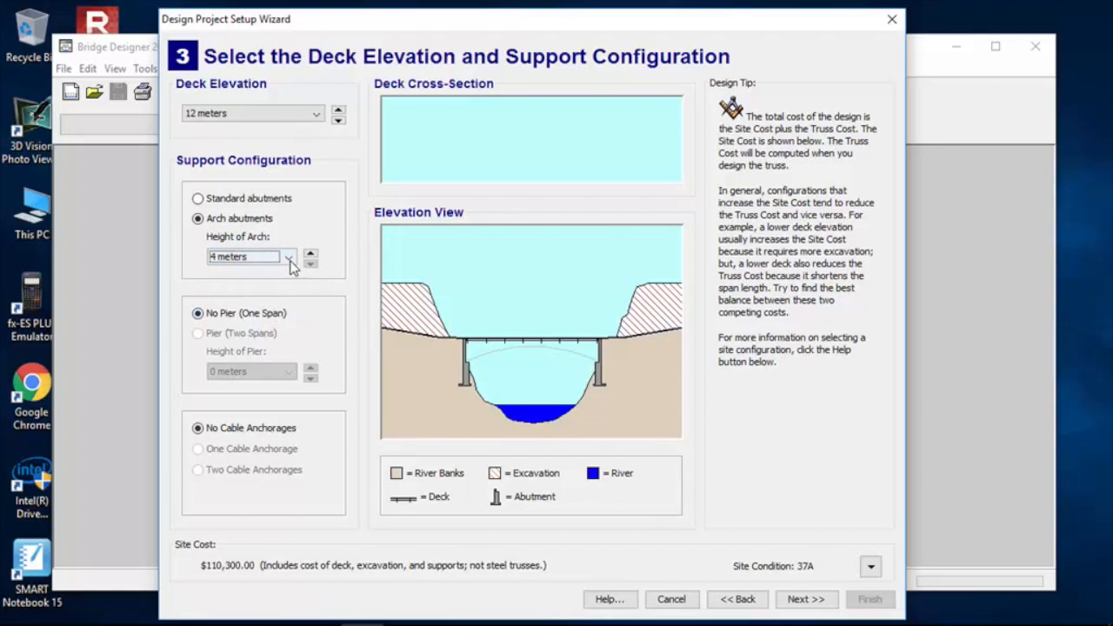
{"action": "left_click", "coordinate": [199, 199]}
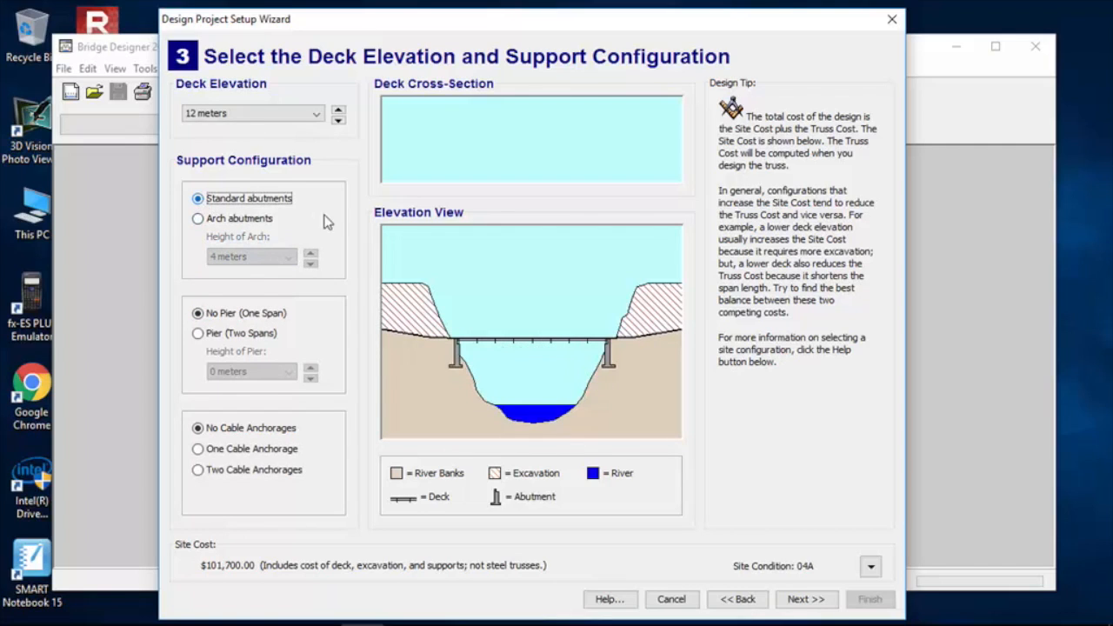
- Choose the two-span support configuration with a pier and set the pier height to 12 meters
{"action": "left_click", "coordinate": [198, 333]}
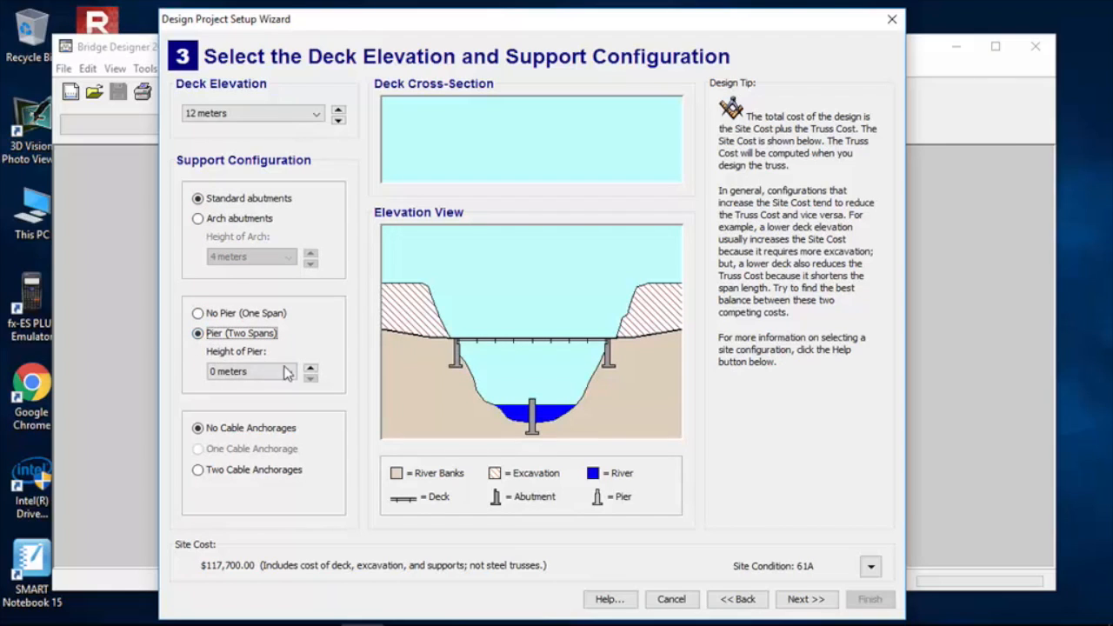
{"action": "left_click", "coordinate": [198, 313]}
{"action": "left_click", "coordinate": [198, 333]}
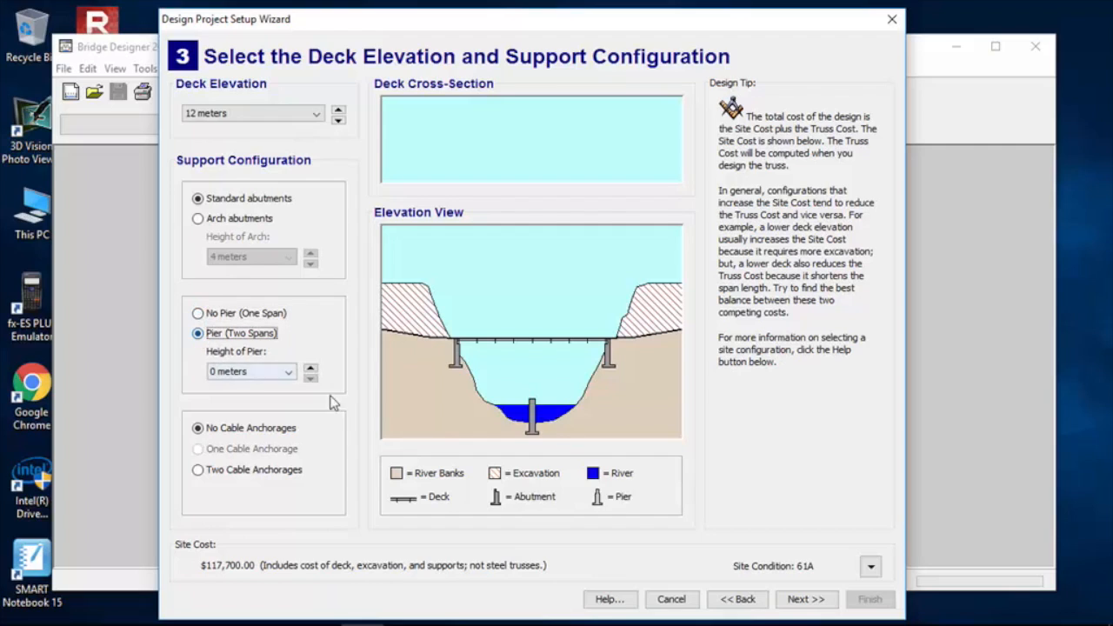
{"action": "left_click", "coordinate": [287, 372]}
{"action": "left_click", "coordinate": [277, 391]}
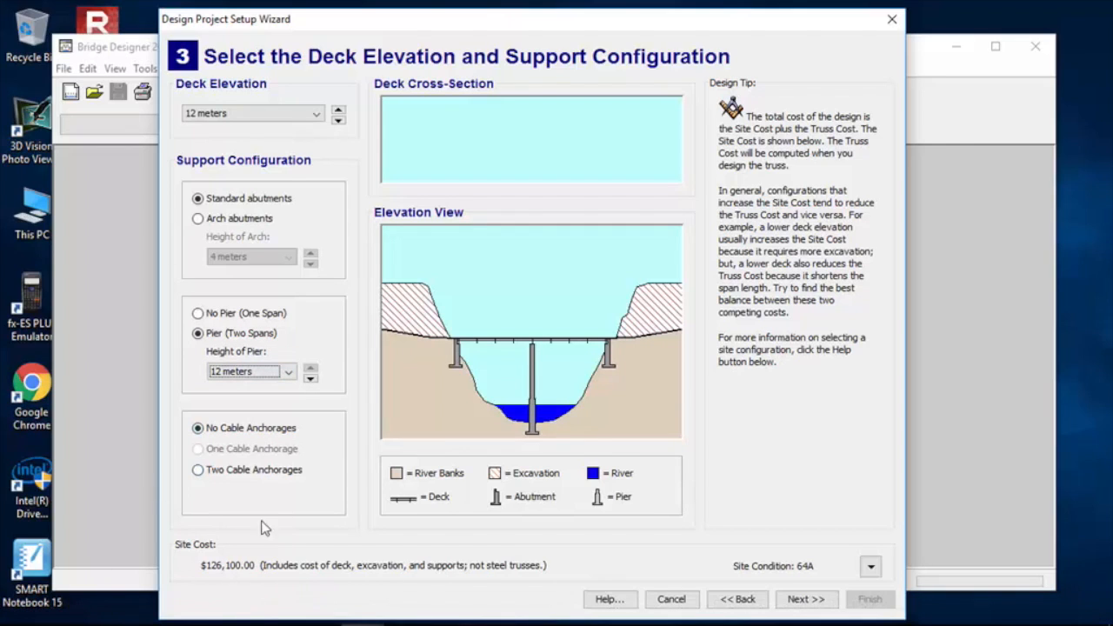
- Try an 8-meter pier and the no-pier option, and set the pier height back to 12 meters
{"action": "left_click", "coordinate": [288, 371]}
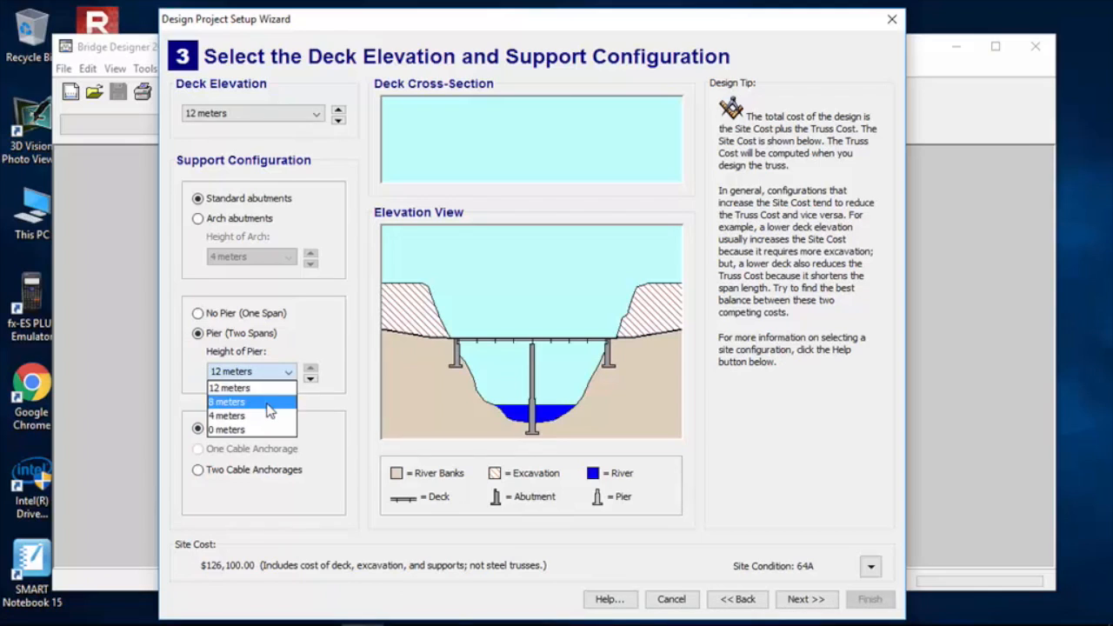
{"action": "left_click", "coordinate": [269, 401]}
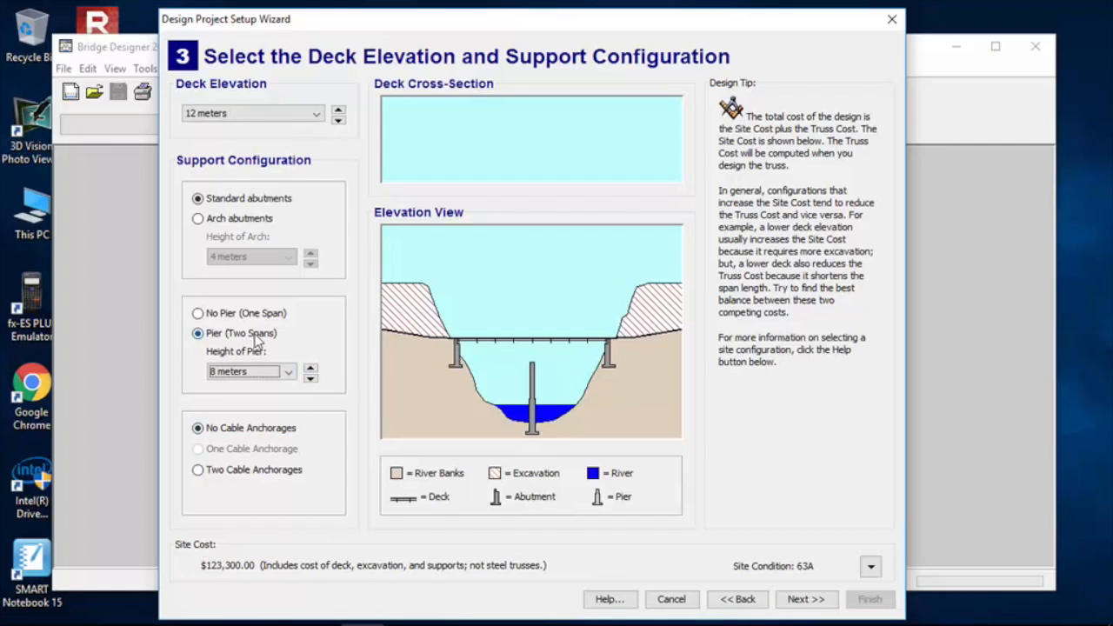
{"action": "left_click", "coordinate": [198, 314]}
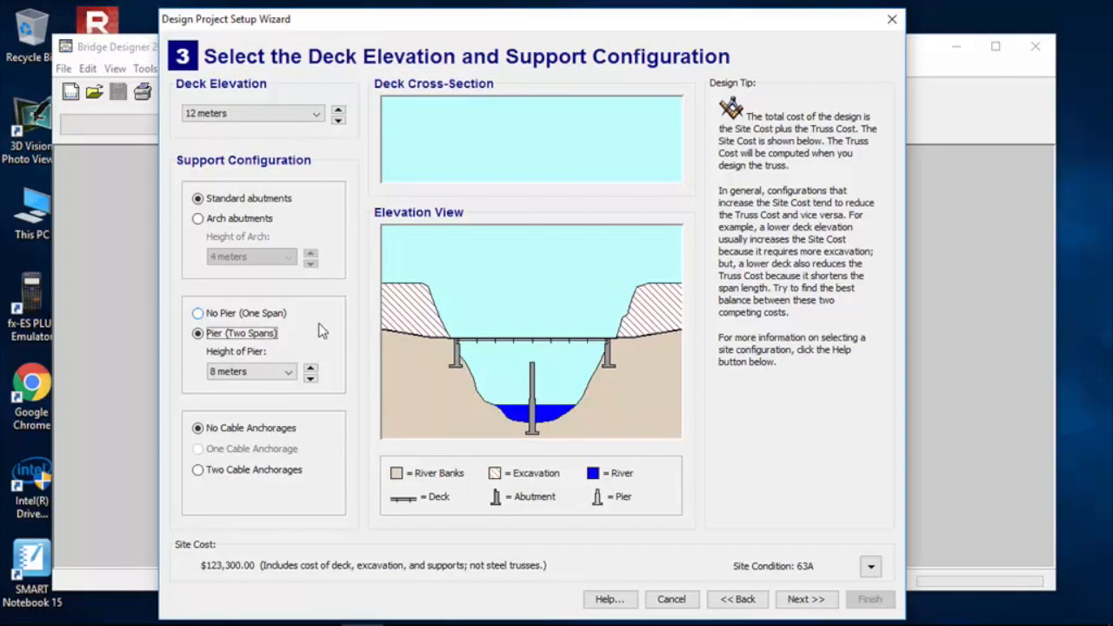
{"action": "left_click", "coordinate": [198, 314]}
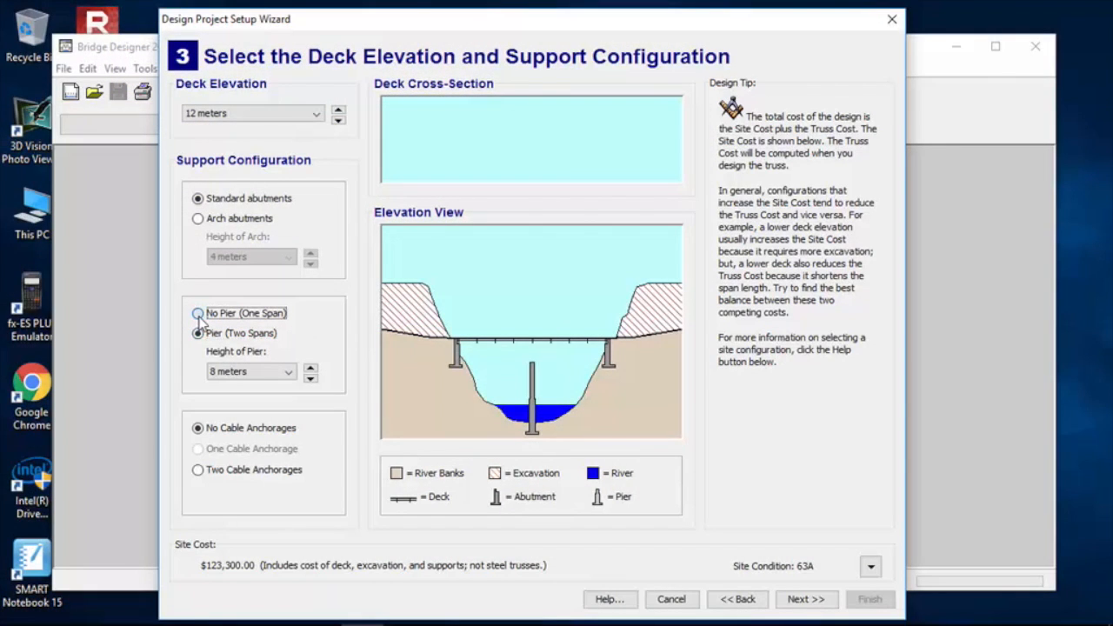
{"action": "left_click", "coordinate": [288, 372]}
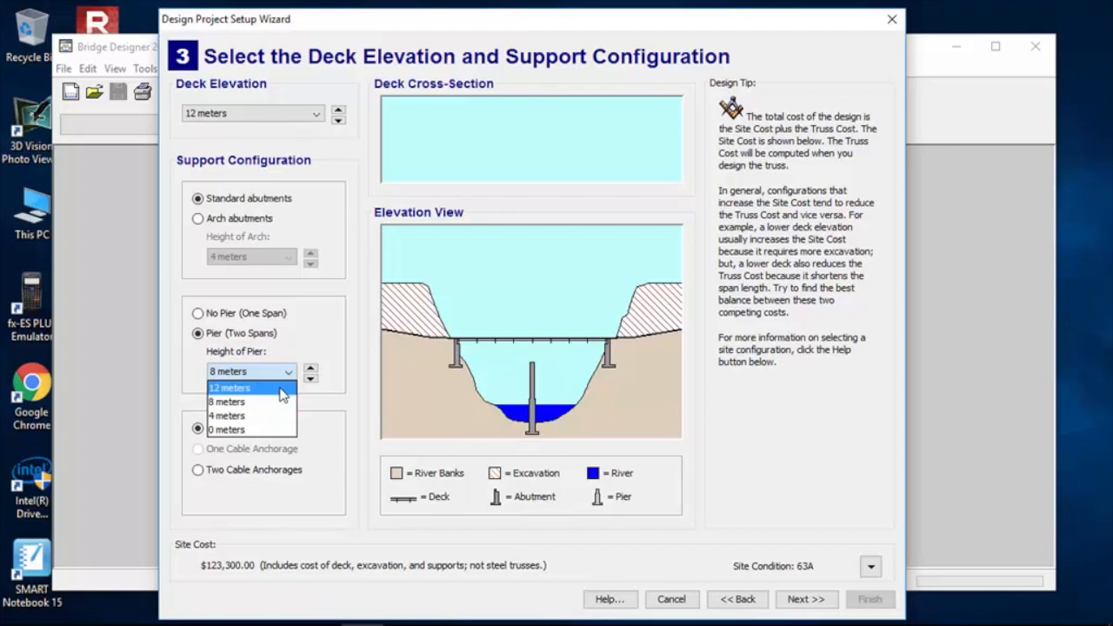
{"action": "left_click", "coordinate": [283, 388]}
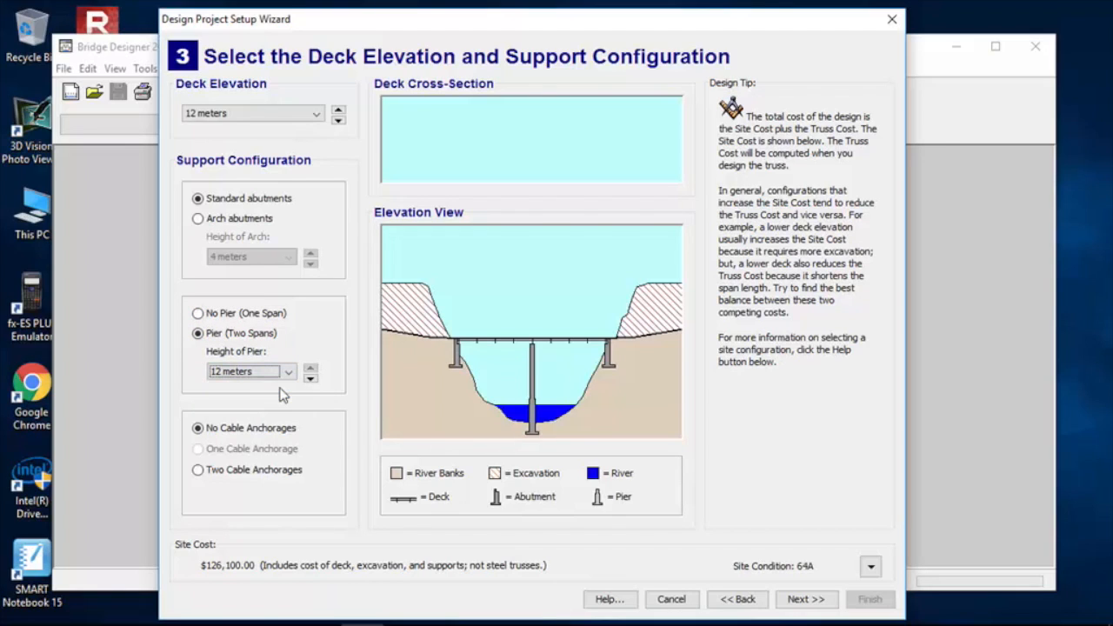
- Try a pier height of 0 meters and restore it to 12 meters
{"action": "left_click", "coordinate": [289, 372]}
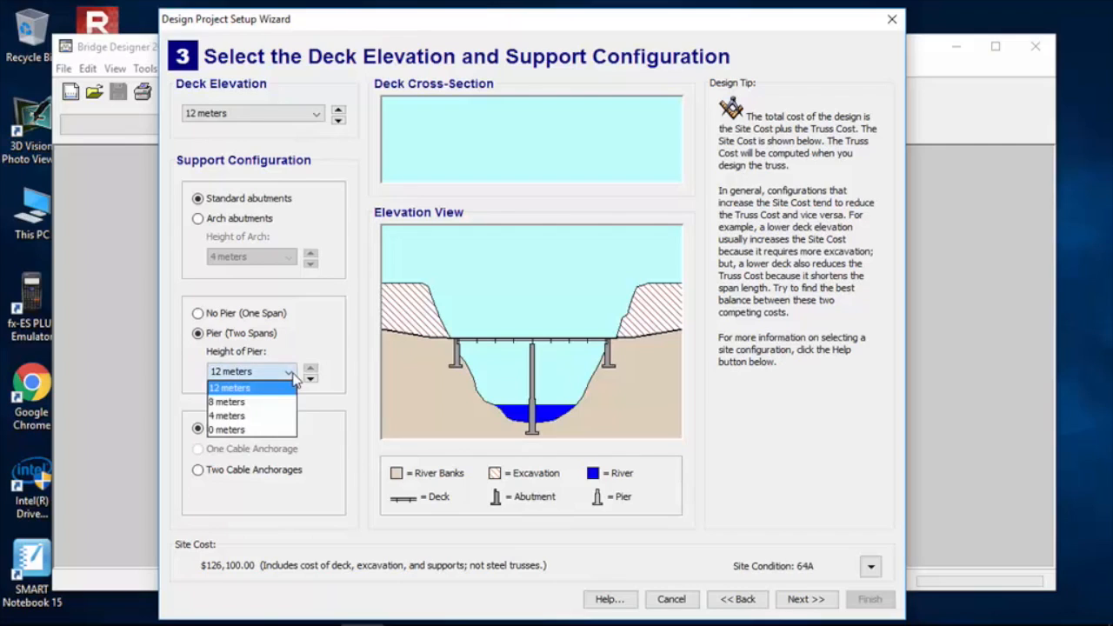
{"action": "left_click", "coordinate": [262, 431]}
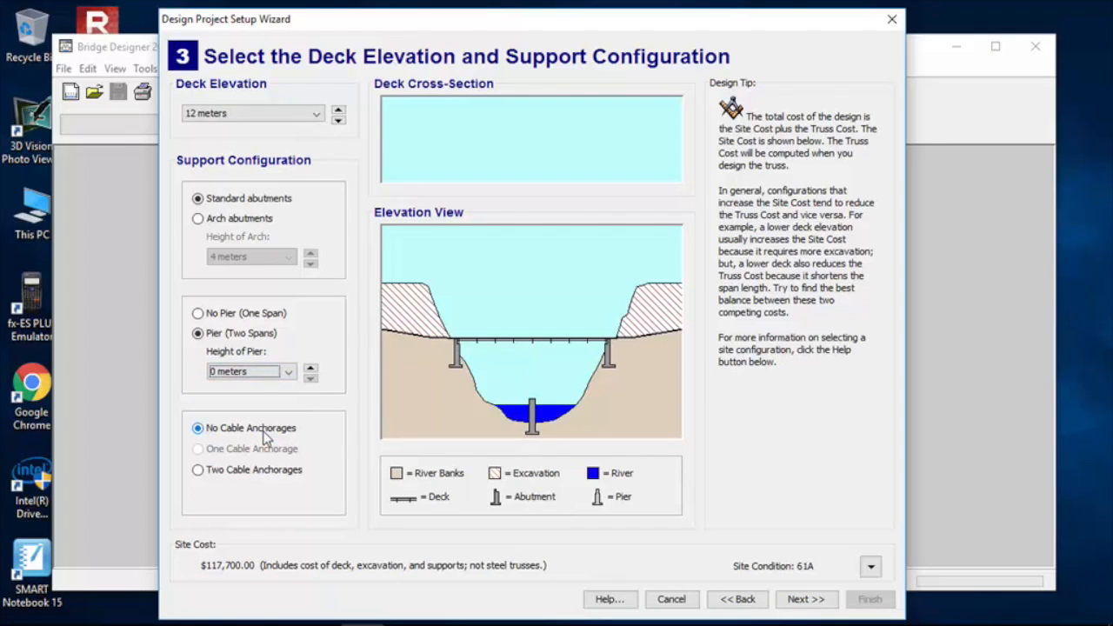
{"action": "left_click", "coordinate": [288, 374]}
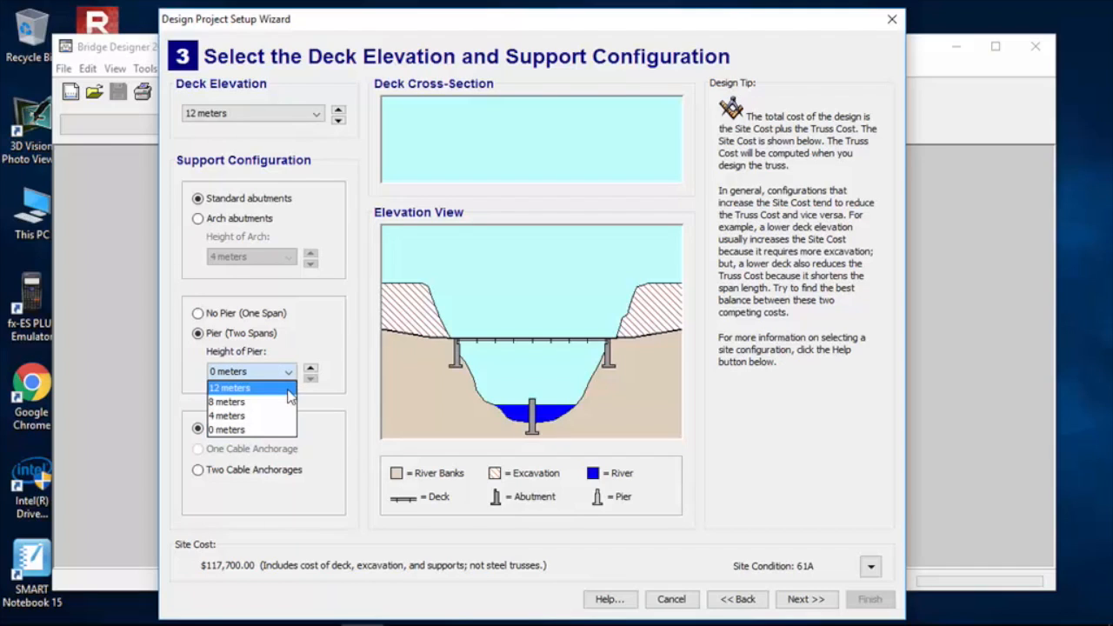
{"action": "left_click", "coordinate": [290, 388]}
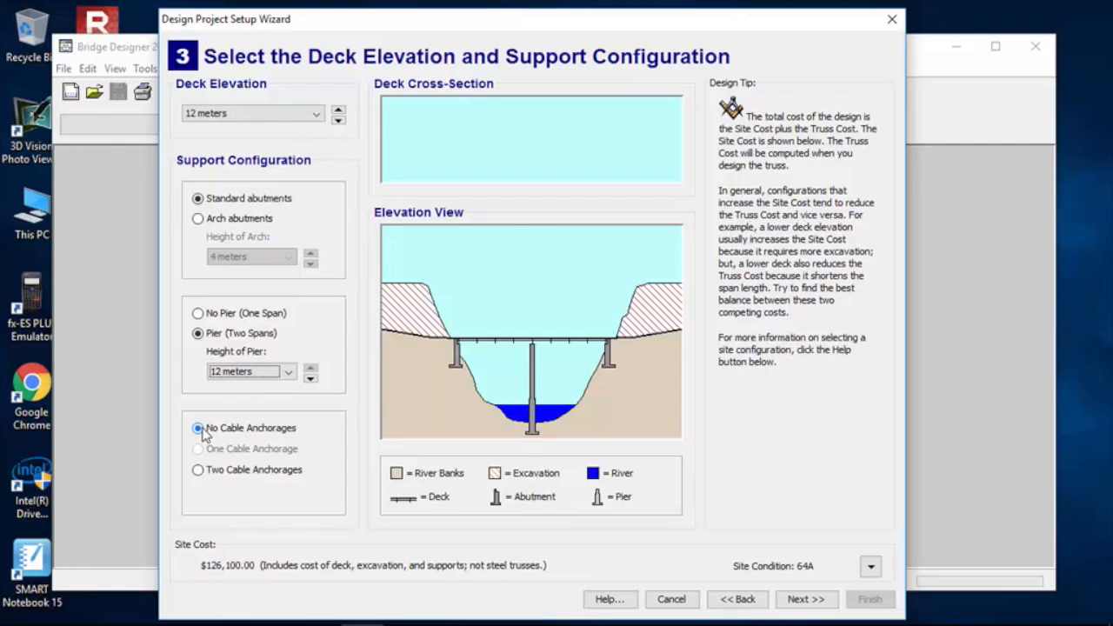
- Try two cable anchorages and switch back to no cable anchorages
{"action": "left_click", "coordinate": [199, 470]}
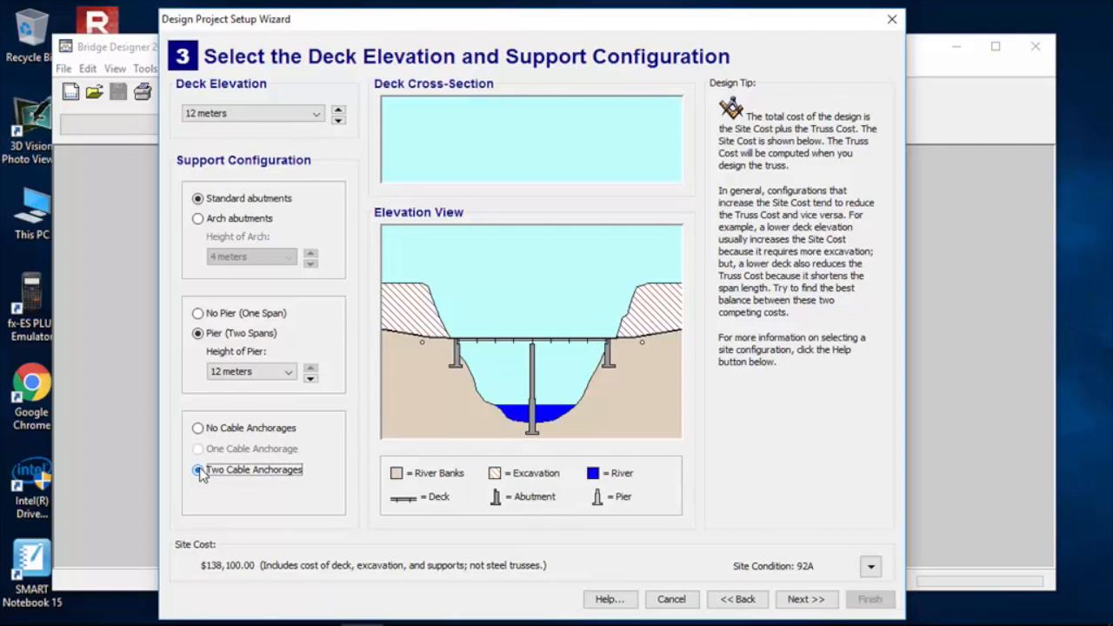
{"action": "left_click", "coordinate": [198, 427]}
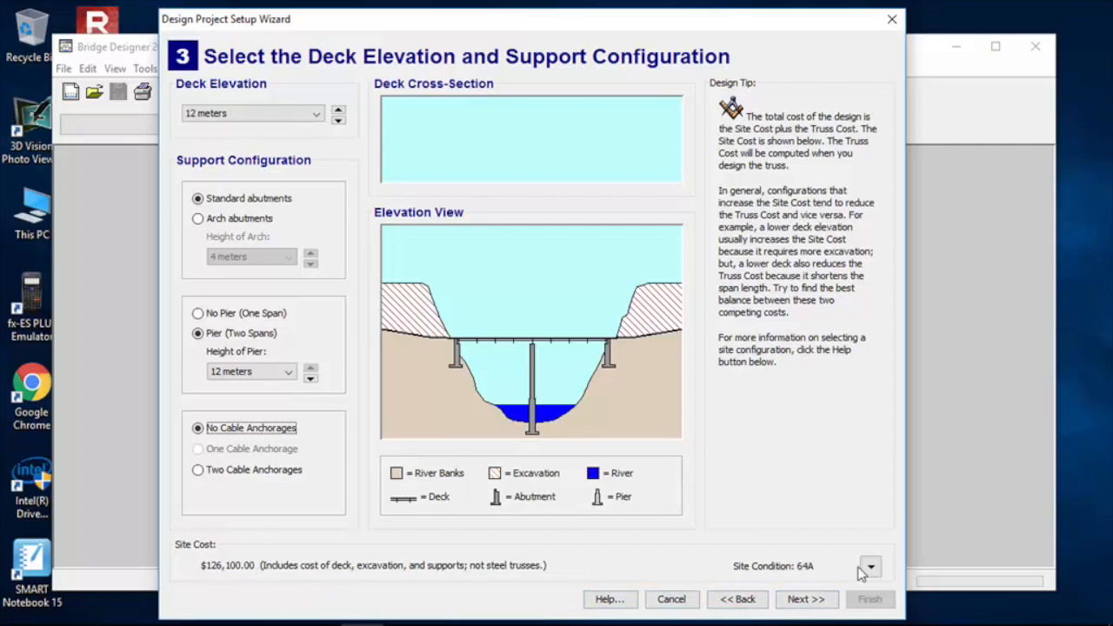
- Continue to the deck material and truck loading options and choose high-strength concrete, 0.15 meters thick, after comparing it with medium-strength concrete
{"action": "left_click", "coordinate": [806, 599]}
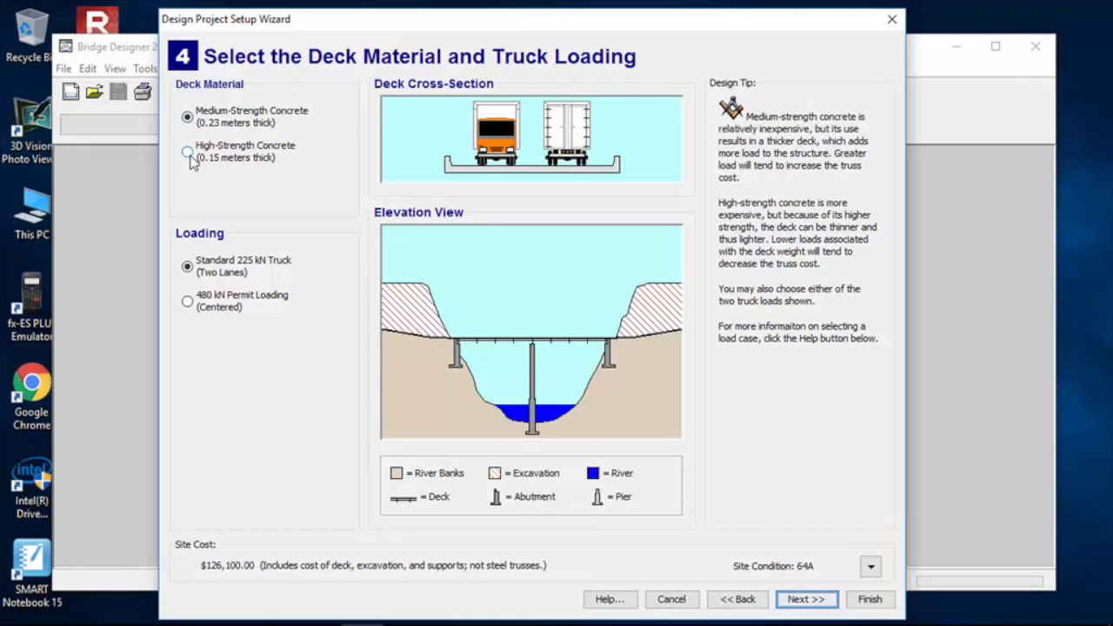
{"action": "left_click", "coordinate": [188, 153]}
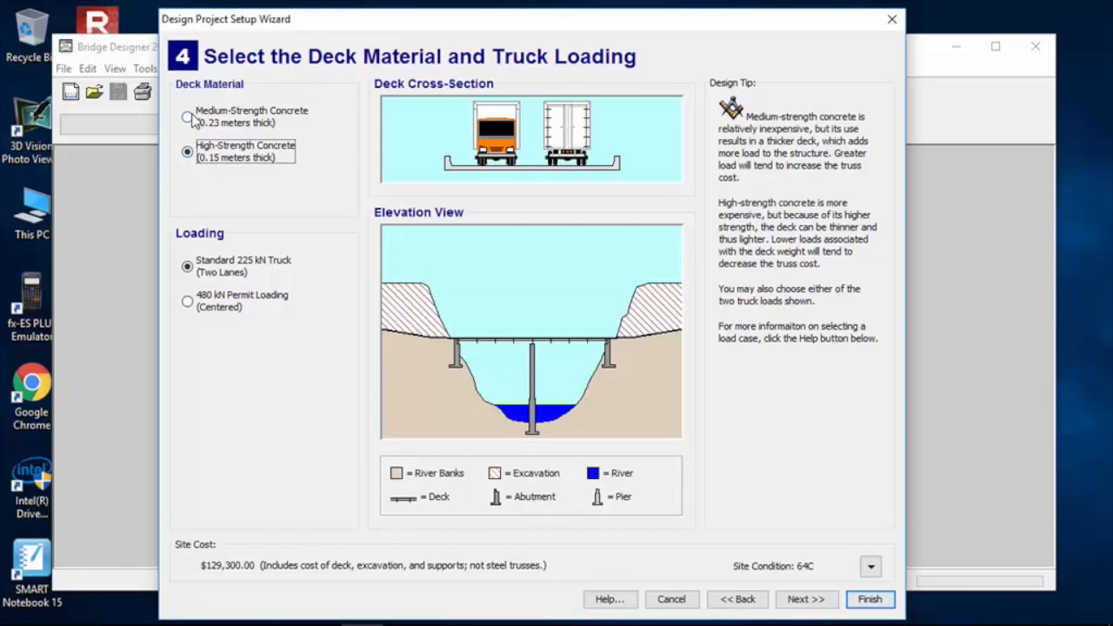
{"action": "left_click", "coordinate": [190, 118]}
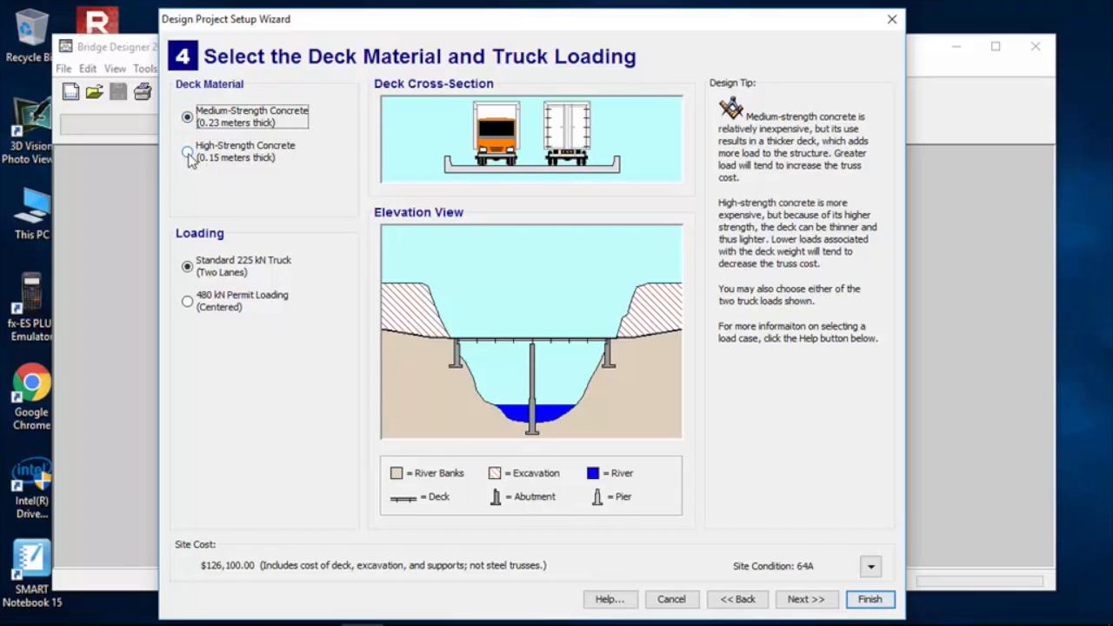
{"action": "left_click", "coordinate": [188, 154]}
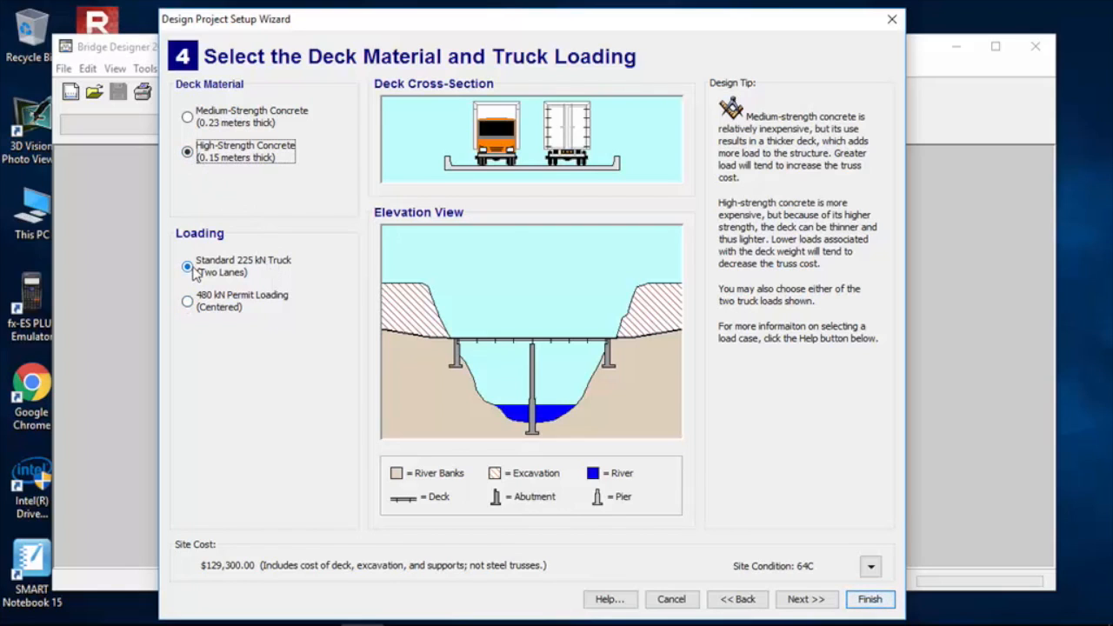
- Try the 480 kN permit loading and return to the standard 225 kN two-lane truck loading
{"action": "left_click", "coordinate": [193, 270]}
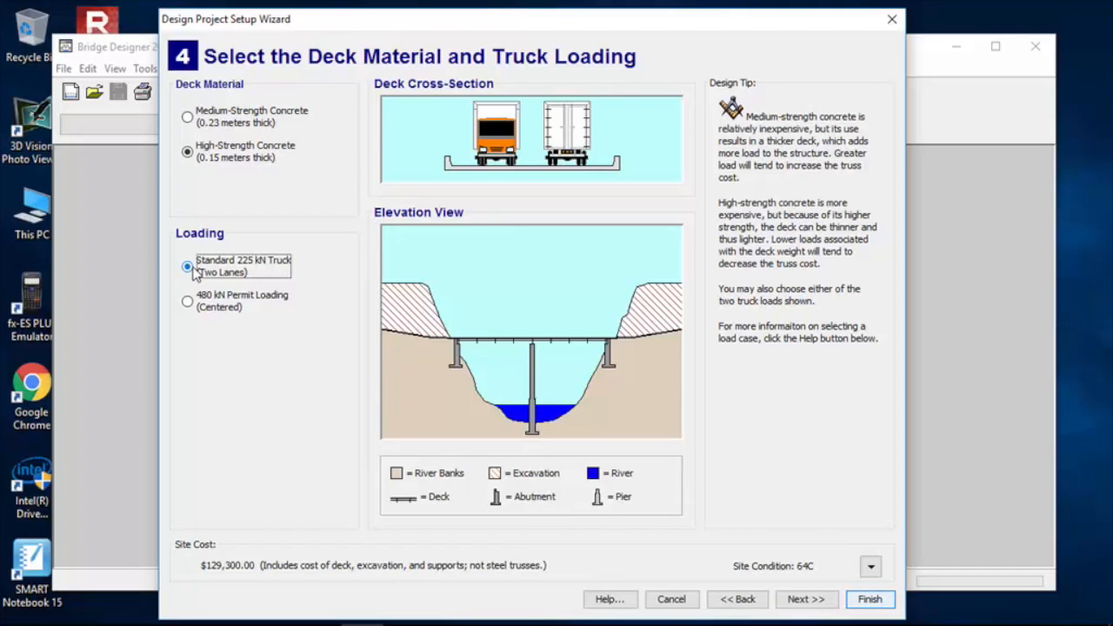
{"action": "left_click", "coordinate": [187, 301]}
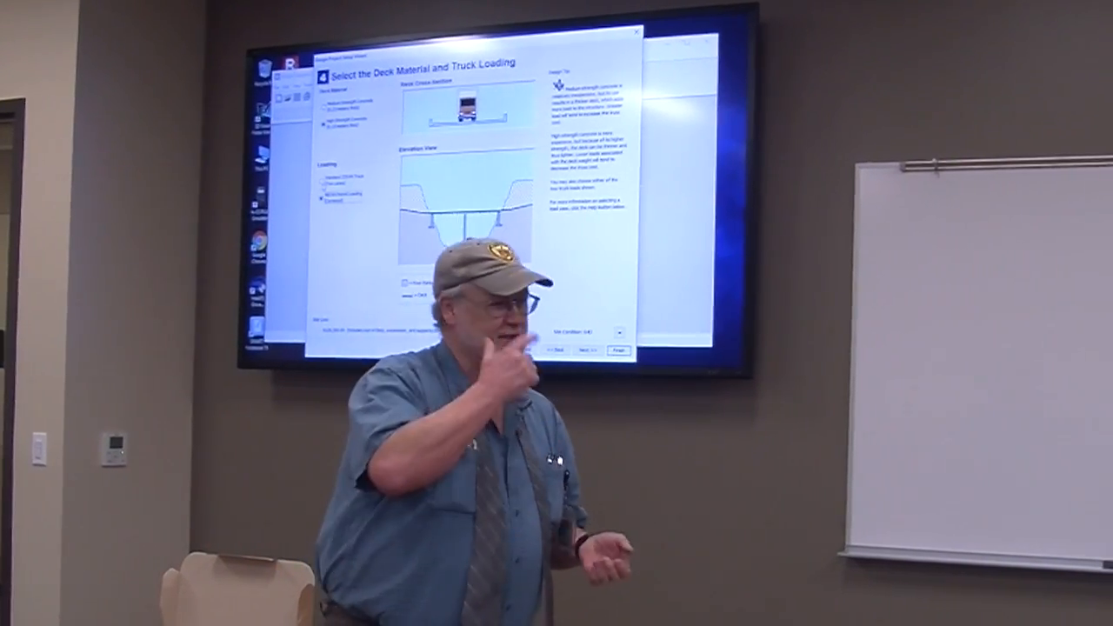
{"action": "left_click", "coordinate": [291, 180]}
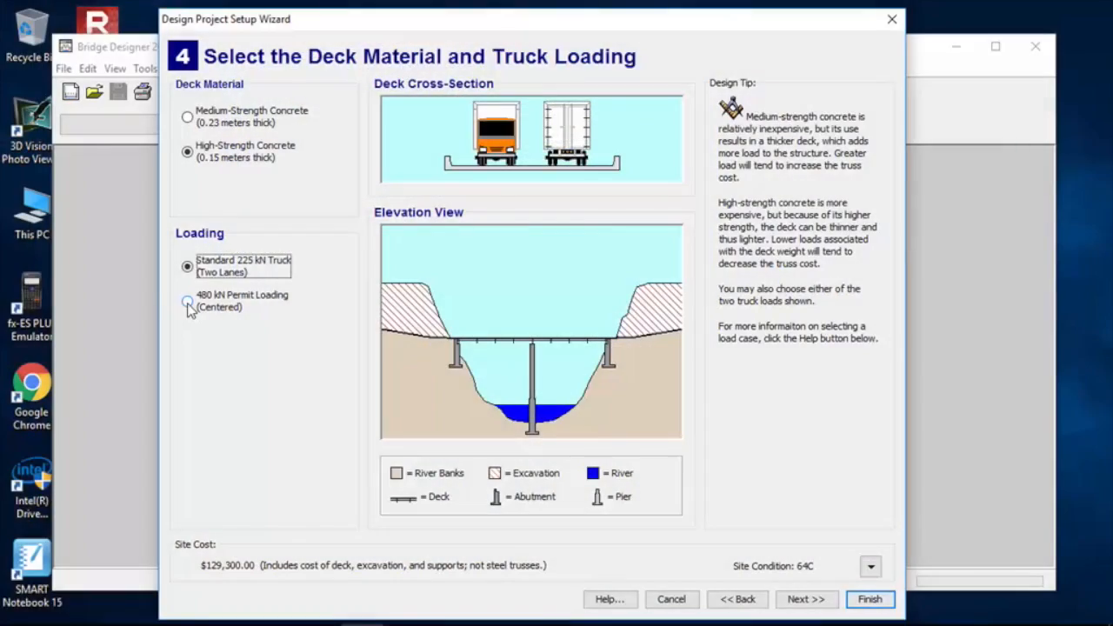
- Continue to the truss templates and select Continuous Thru Truss after previewing the two-simple-span deck and thru trusses
{"action": "left_click", "coordinate": [817, 602]}
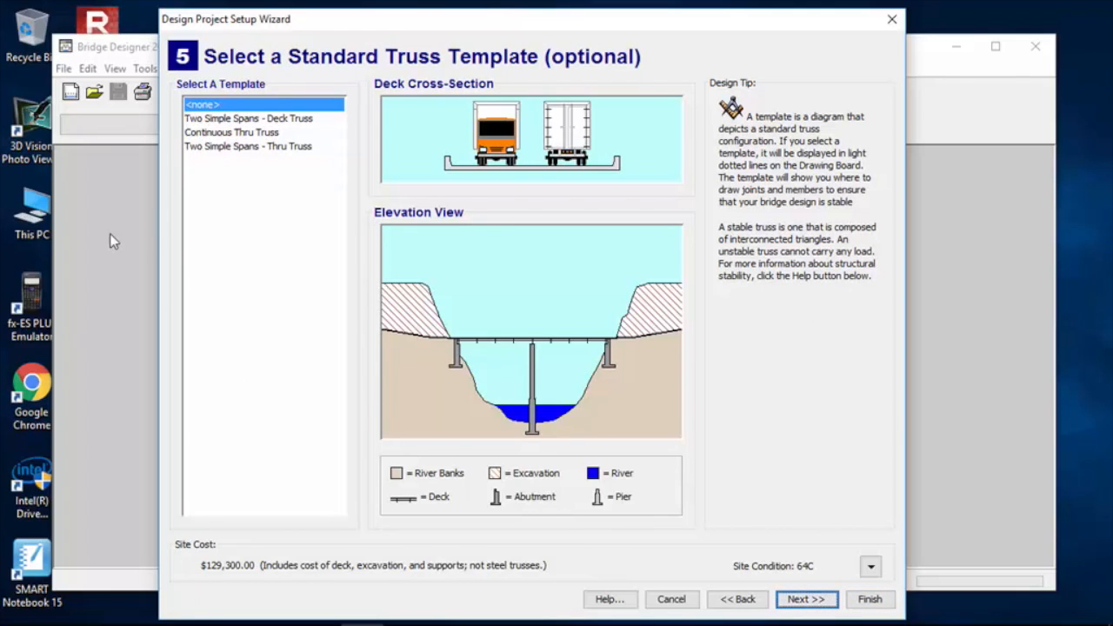
{"action": "left_click", "coordinate": [283, 121]}
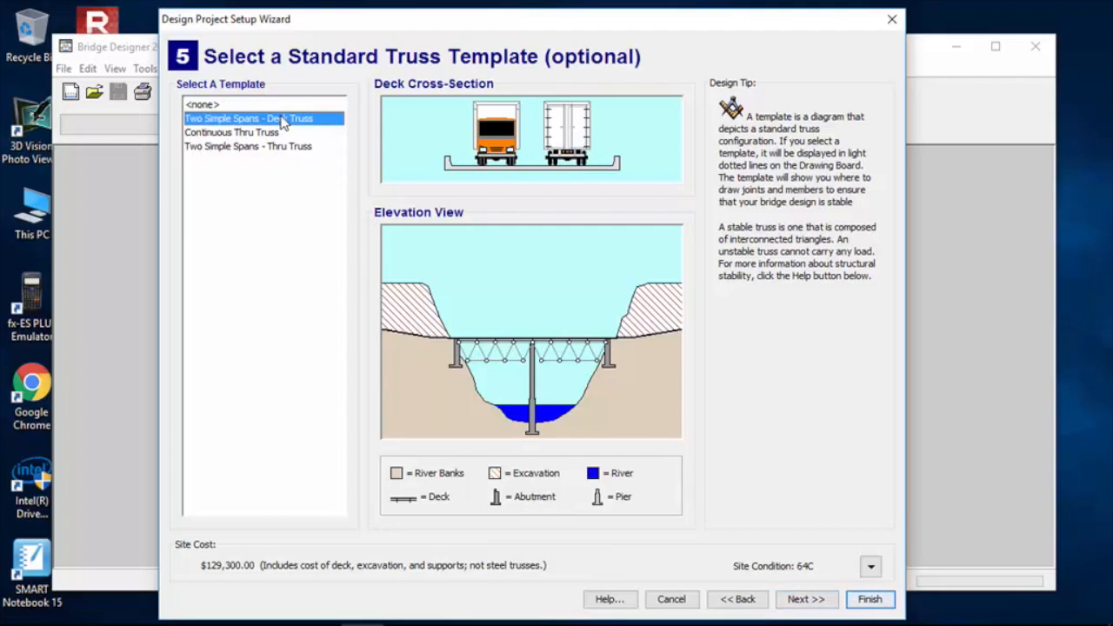
{"action": "left_click", "coordinate": [273, 135]}
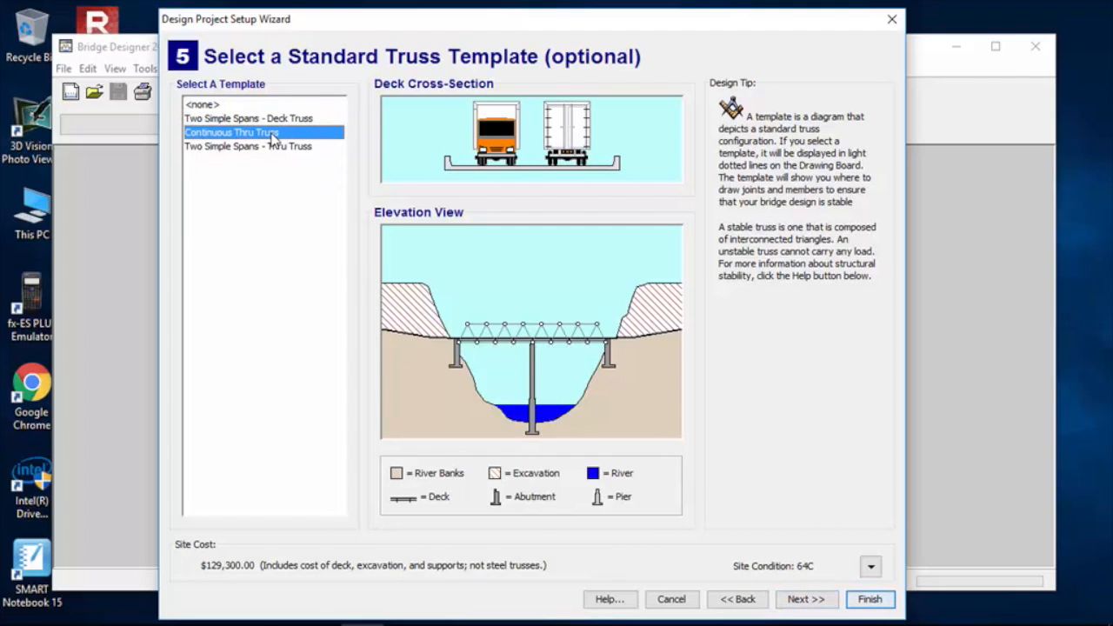
{"action": "left_click", "coordinate": [273, 151]}
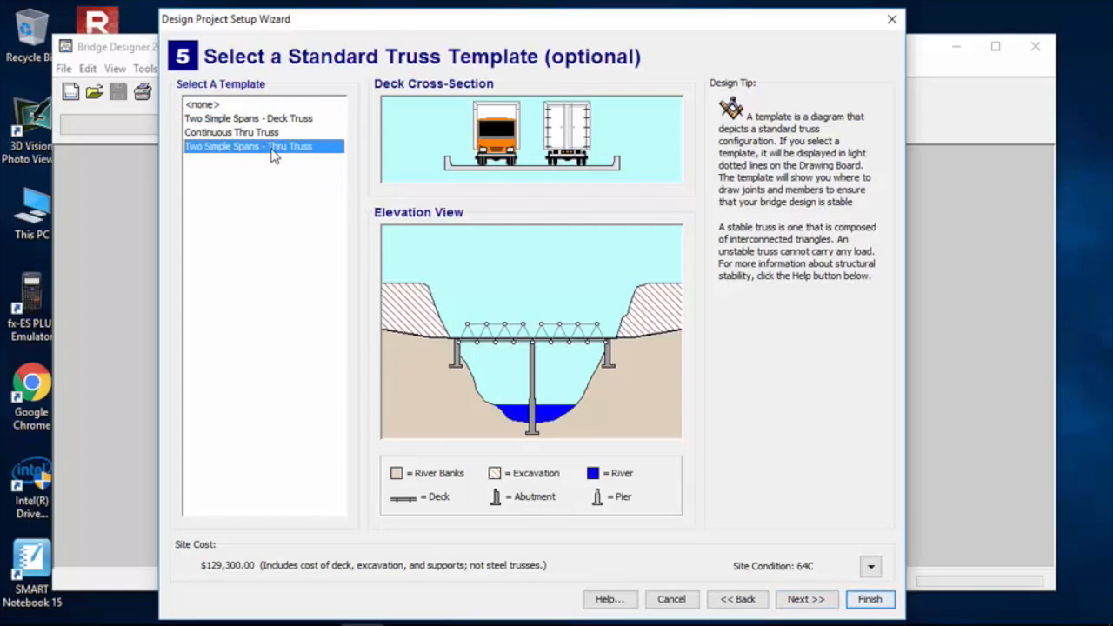
{"action": "left_click", "coordinate": [273, 135]}
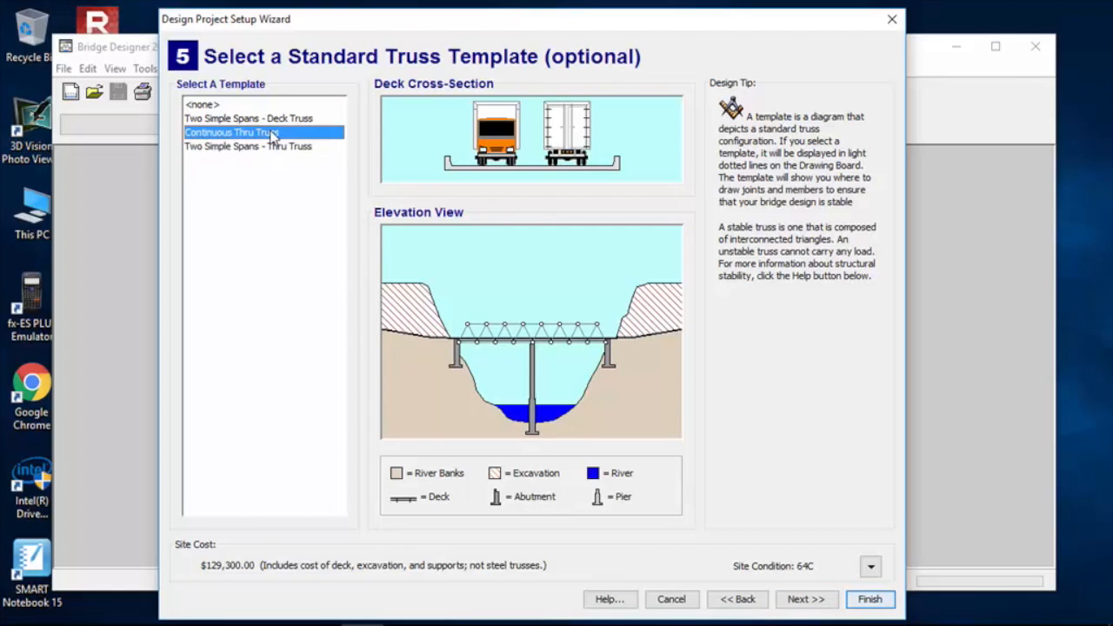
- Try the Two Simple Spans - Deck Truss template, settle on no template, and continue to the title block information
{"action": "left_click", "coordinate": [207, 119]}
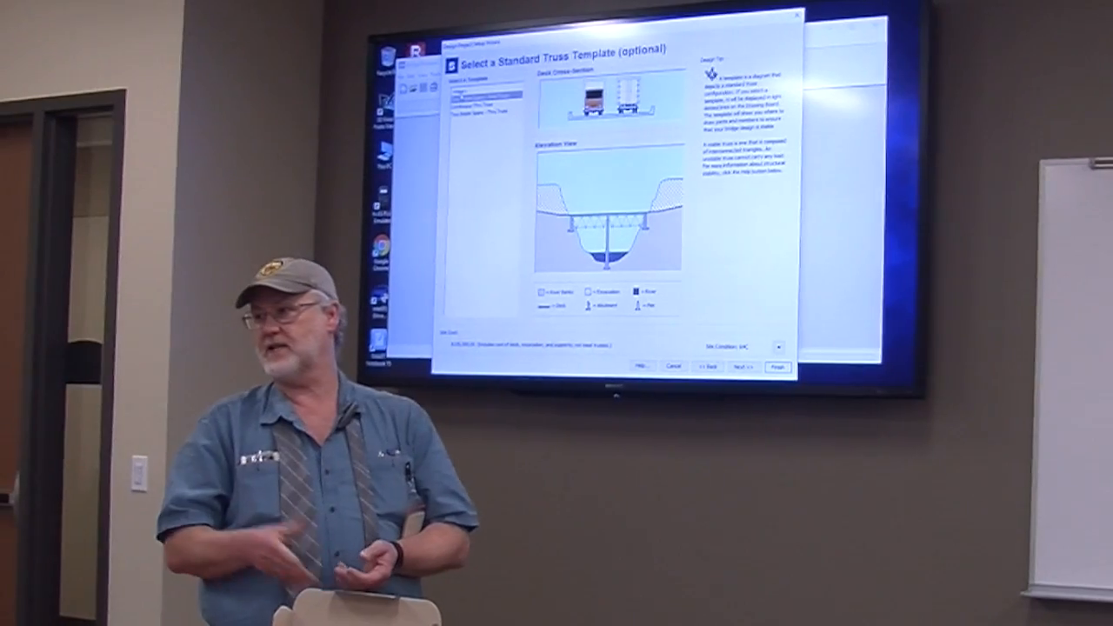
{"action": "left_click", "coordinate": [461, 90]}
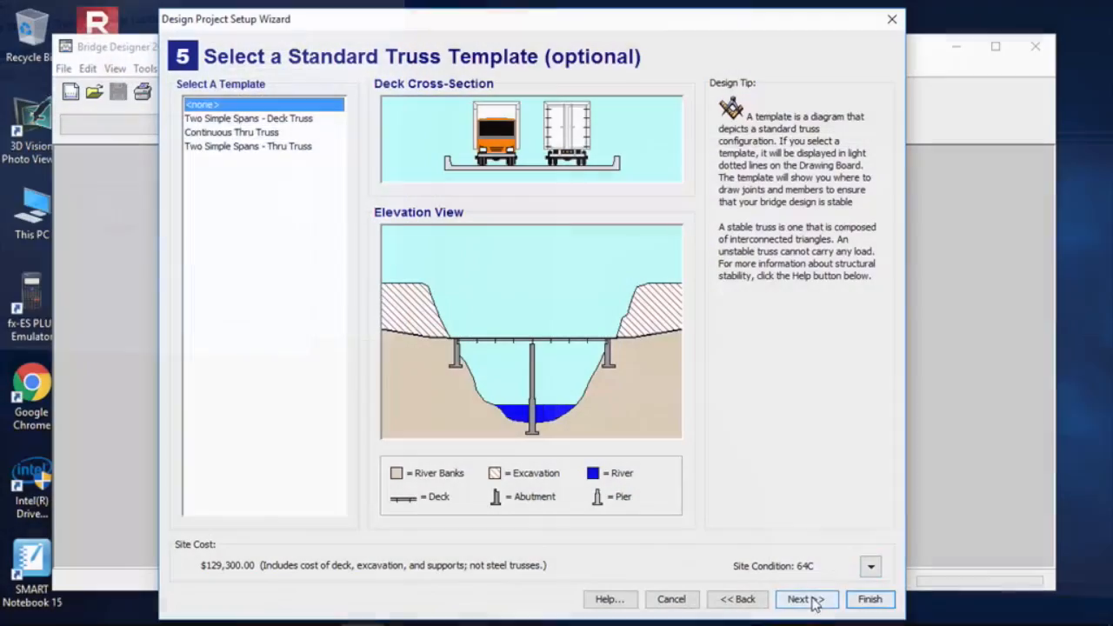
{"action": "left_click", "coordinate": [808, 600]}
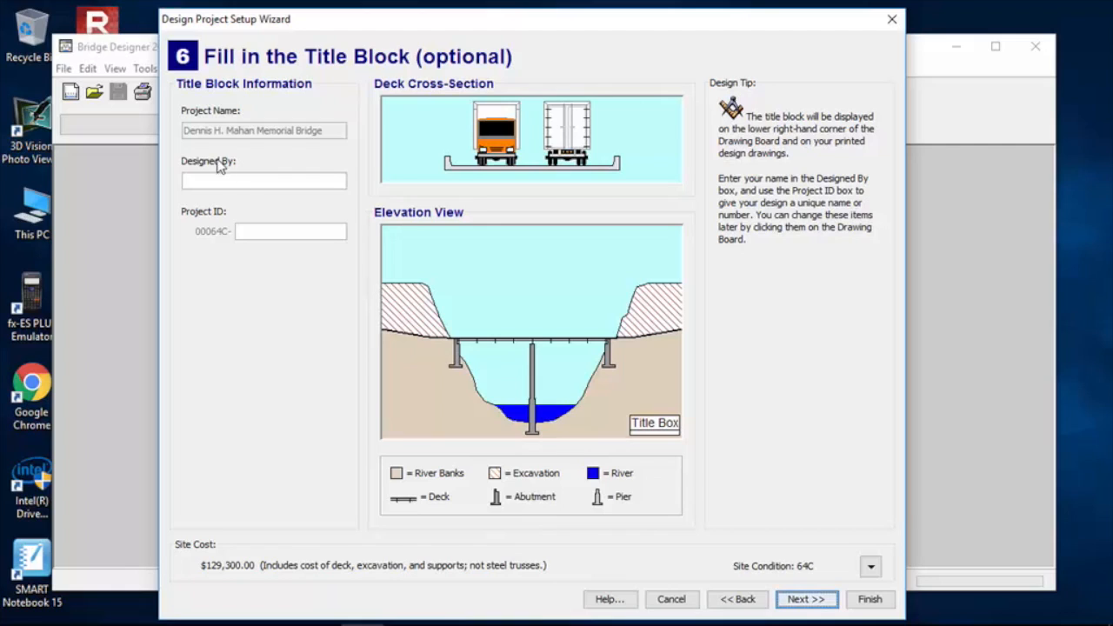
- Enter the designer's name in the title block, leave the project ID suffix blank, and finish the wizard to open the Drawing Board
{"action": "left_click", "coordinate": [249, 180]}
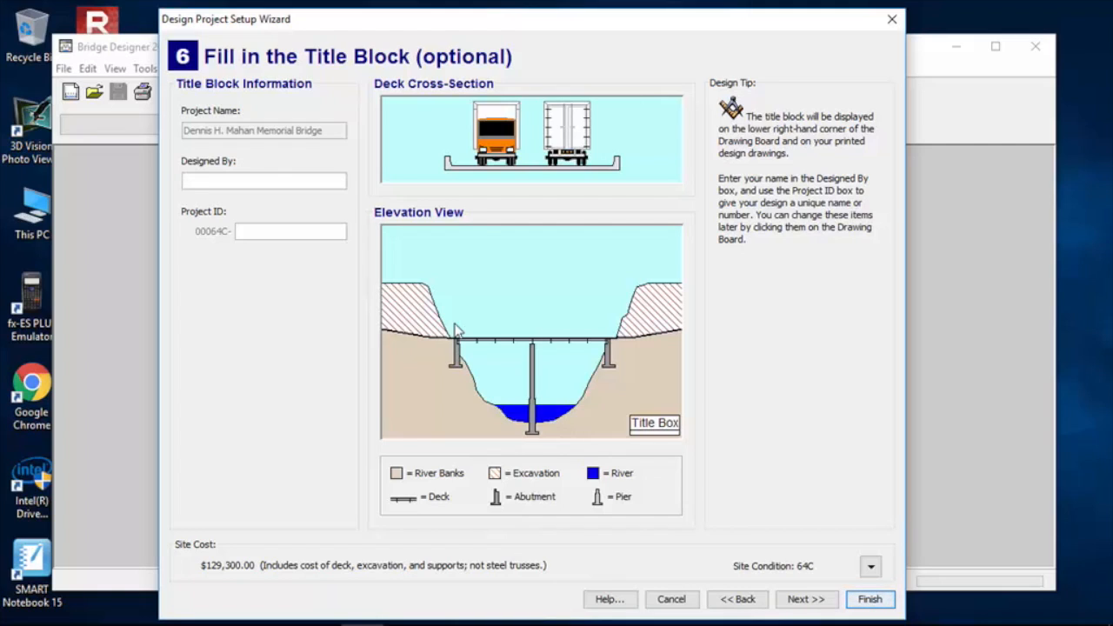
{"action": "type", "text": "Jennifer"}
{"action": "left_click", "coordinate": [265, 230]}
{"action": "left_click", "coordinate": [807, 599]}
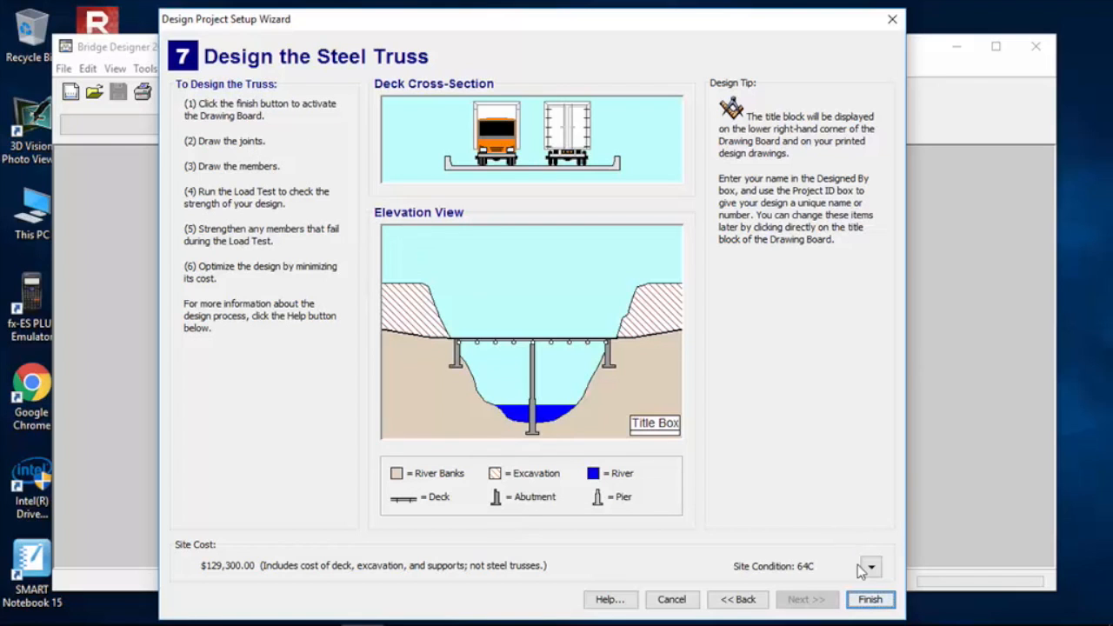
{"action": "left_click", "coordinate": [868, 600]}
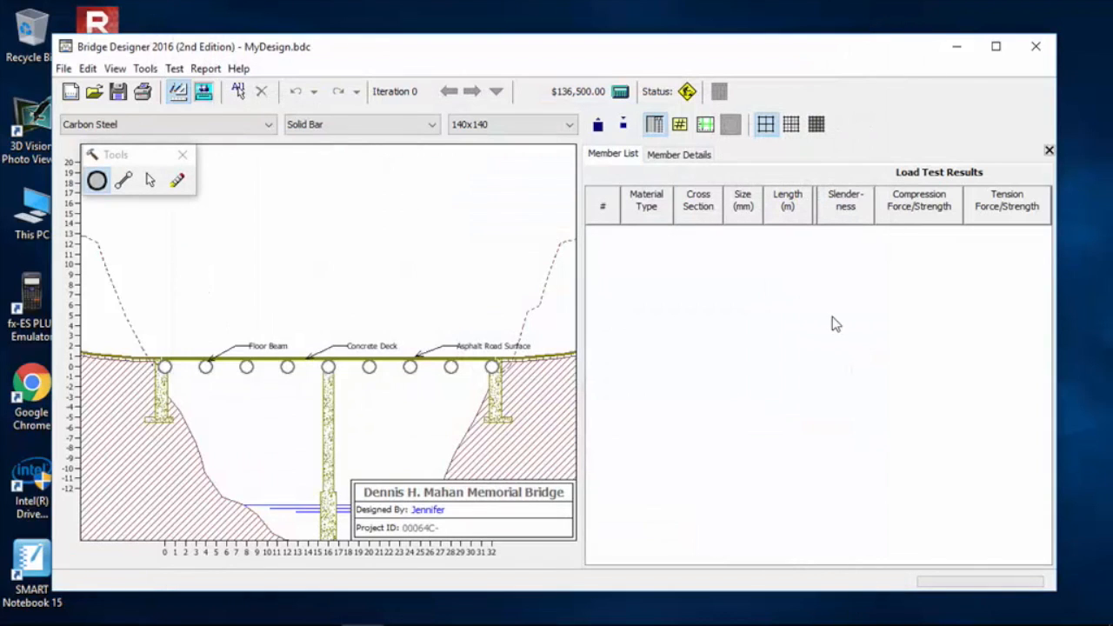